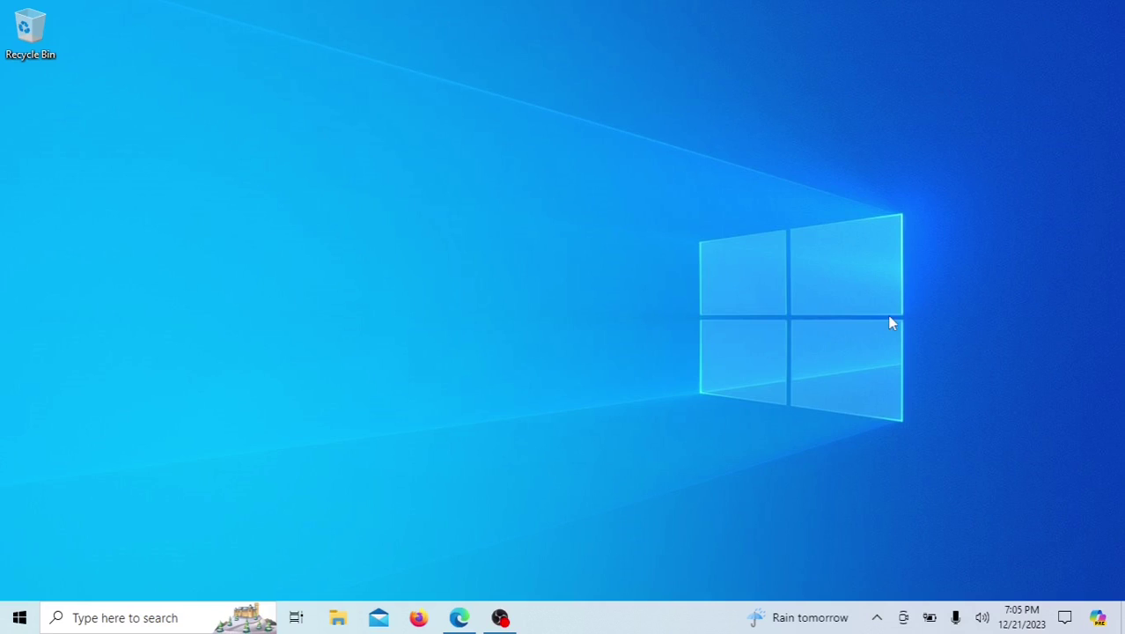
{"action": "left_click", "coordinate": [876, 621]}
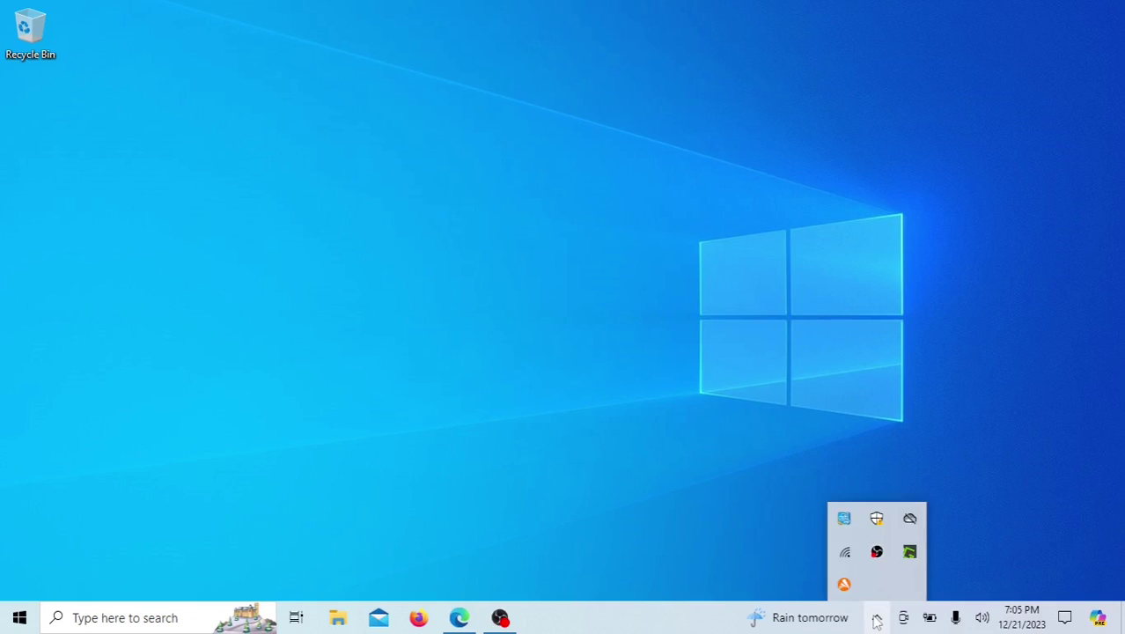
{"action": "right_click", "coordinate": [845, 555]}
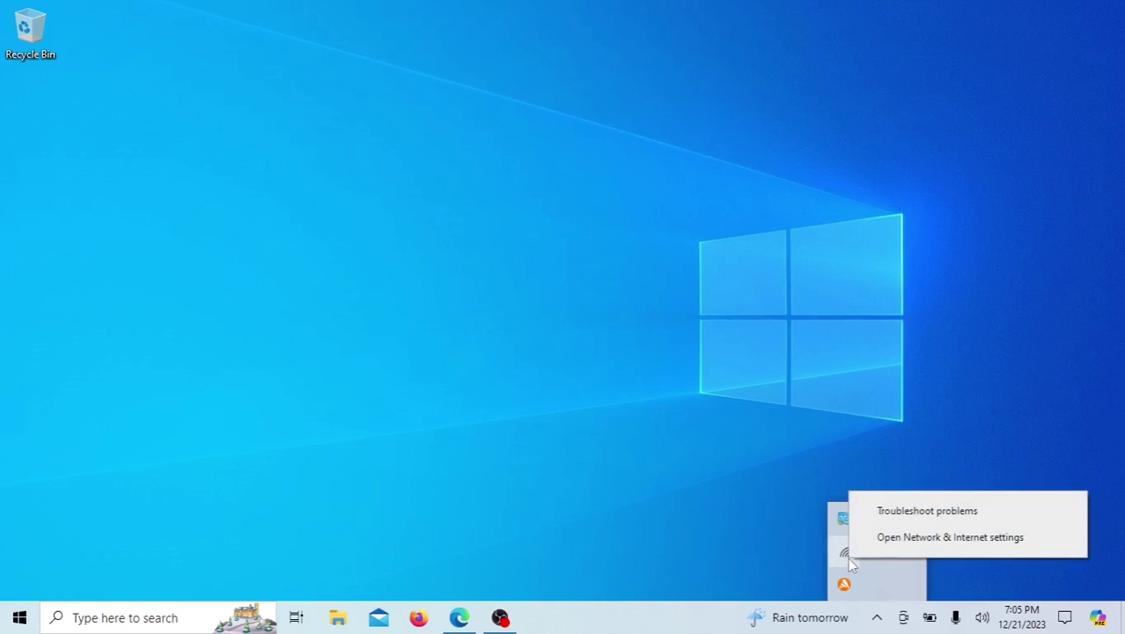
{"action": "left_click", "coordinate": [913, 537]}
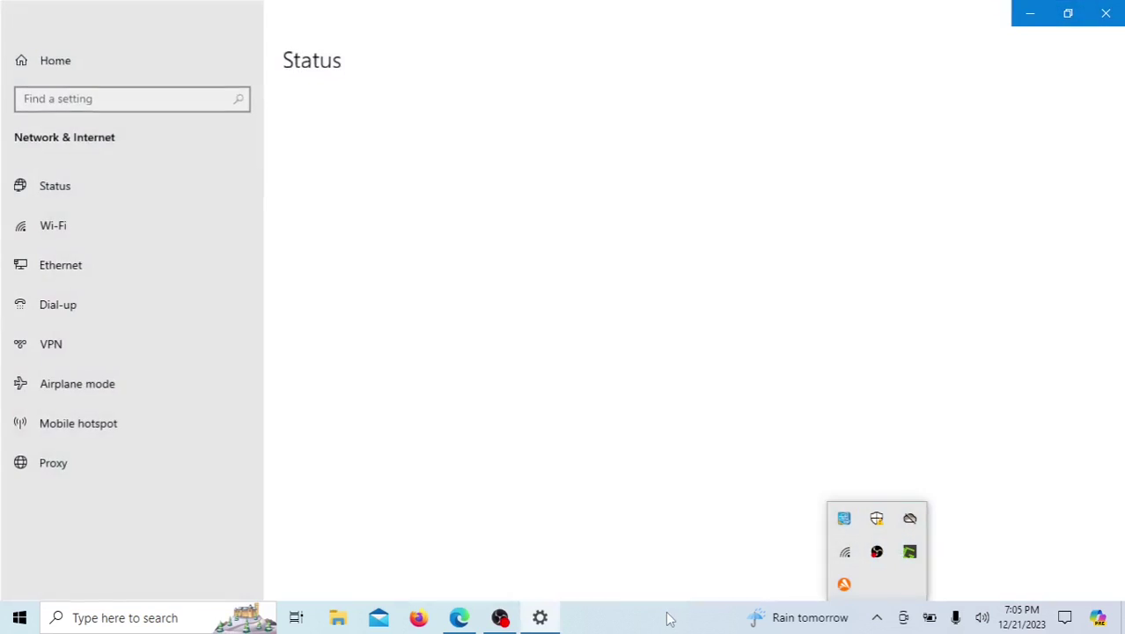
{"action": "left_click", "coordinate": [803, 425]}
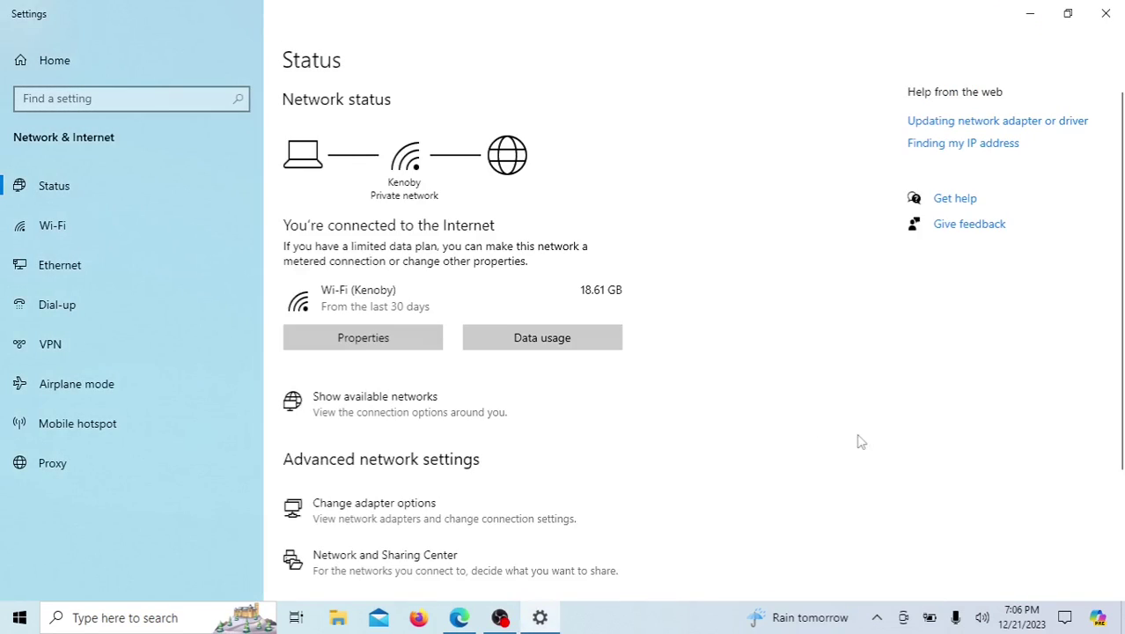
{"action": "scroll", "coordinate": [1120, 255], "scroll_direction": "down", "scroll_amount": 1}
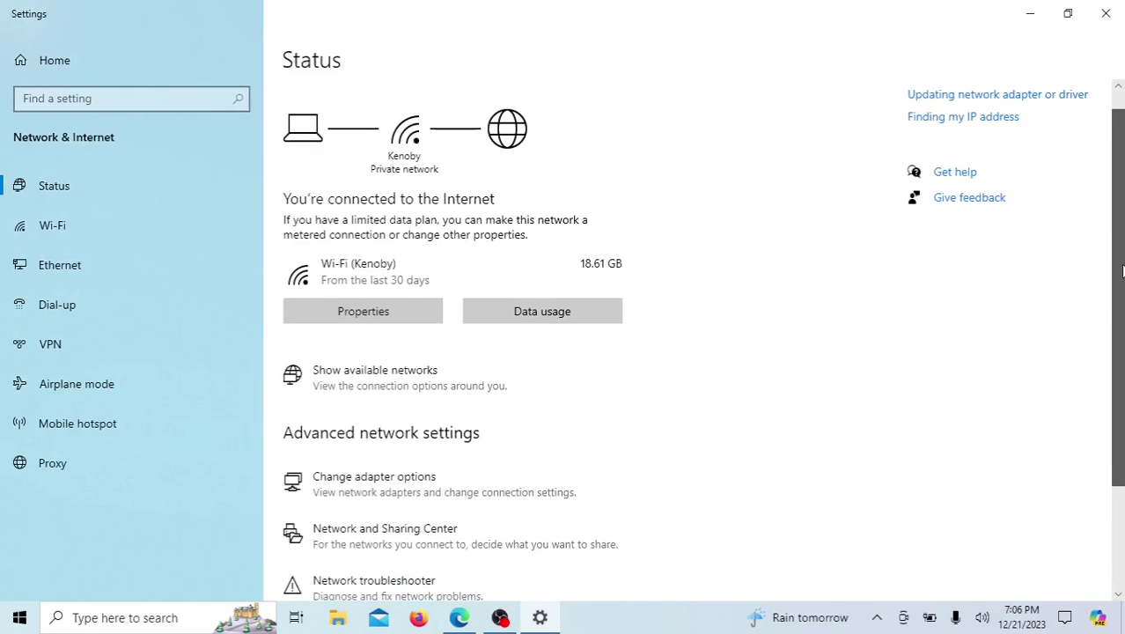
{"action": "left_click", "coordinate": [405, 489]}
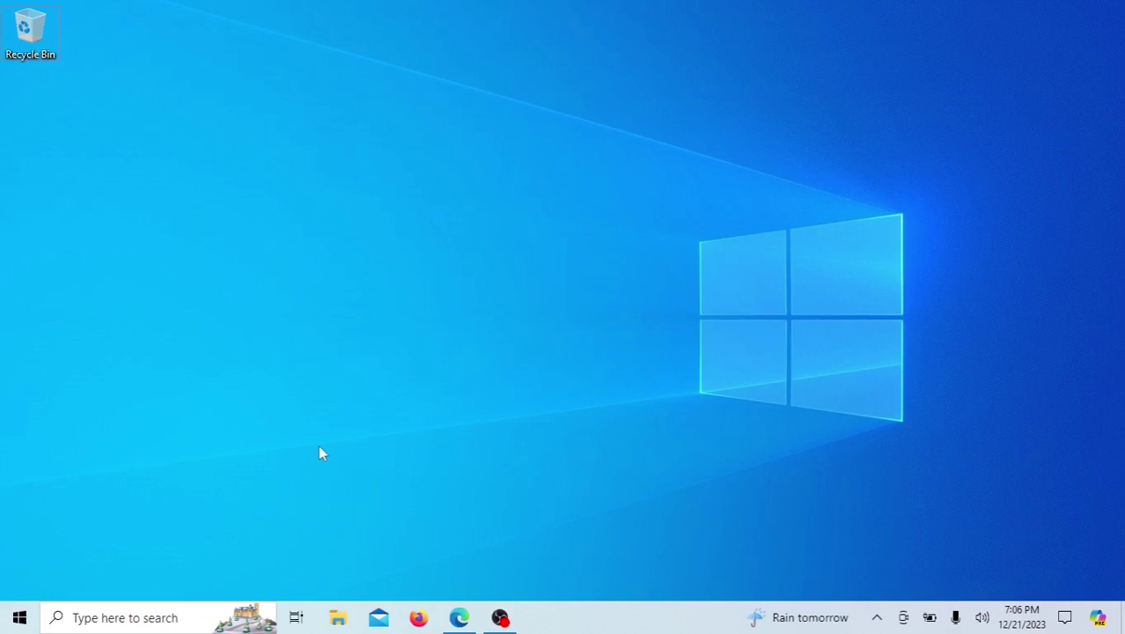
{"action": "key", "text": "super+i"}
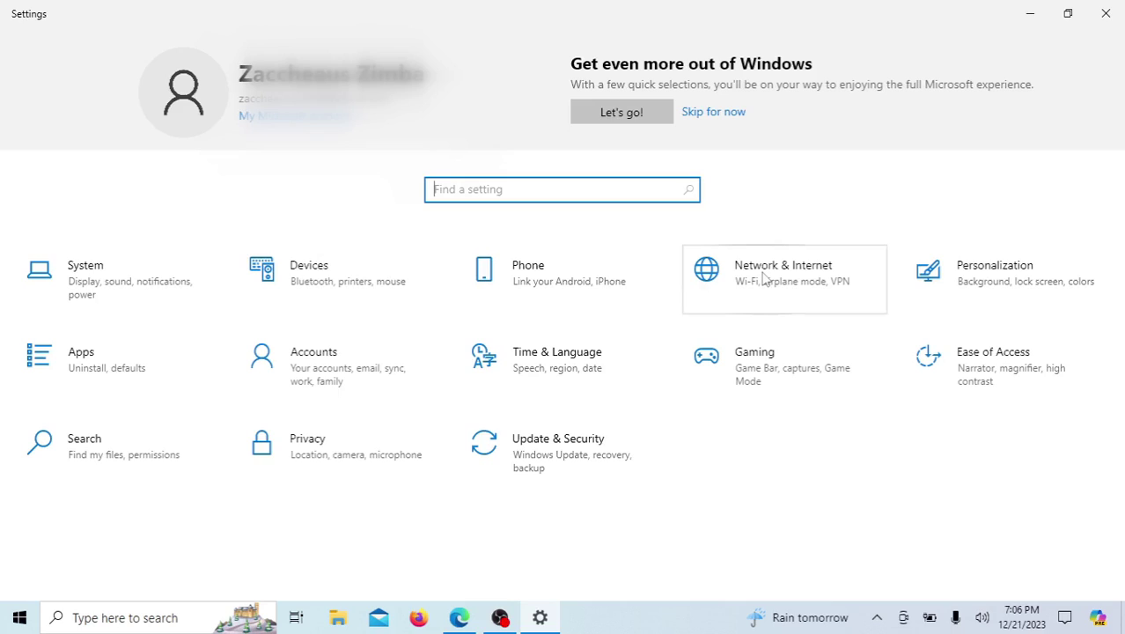
{"action": "left_click", "coordinate": [764, 278]}
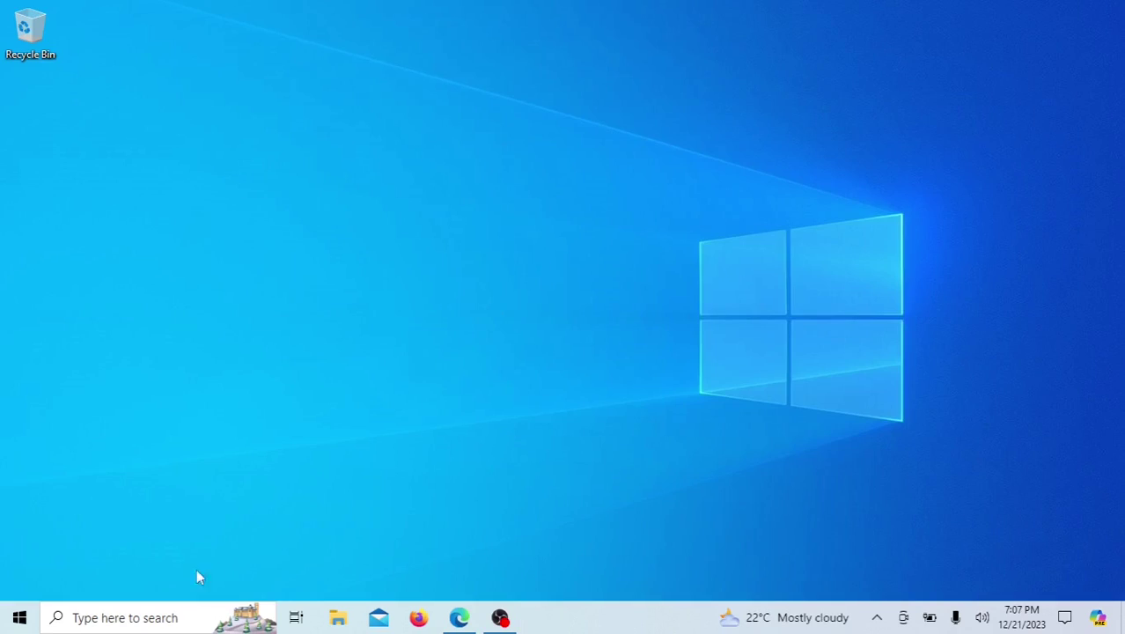
Find Control Panel by searching 'control', maximize it, and go to Network and Internet > Network and Sharing Center.
{"action": "left_click", "coordinate": [146, 618]}
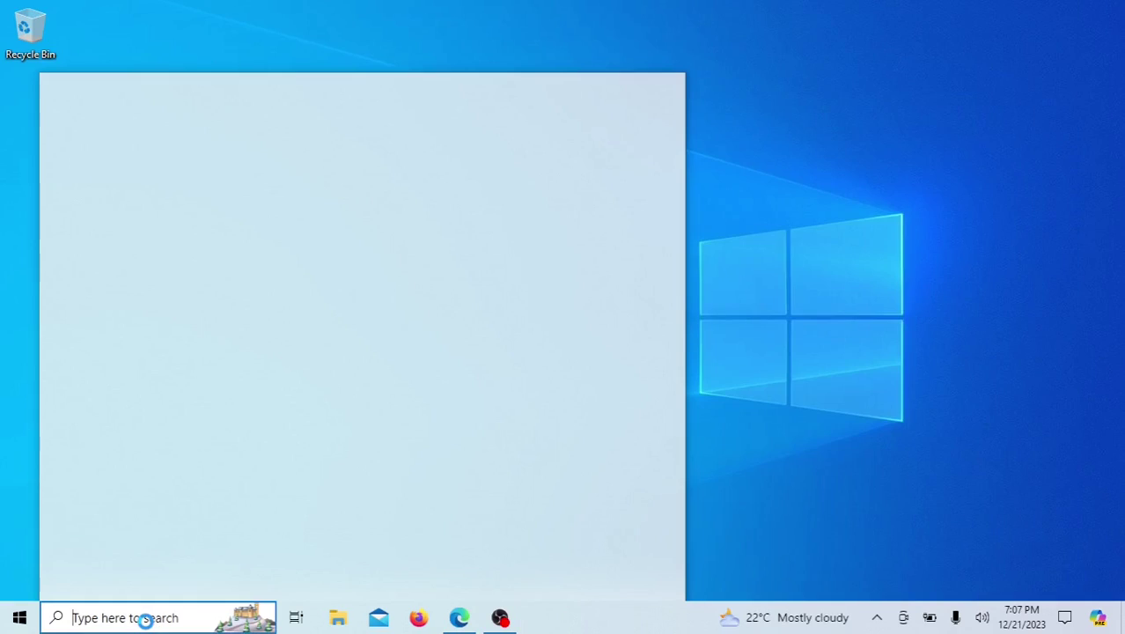
{"action": "type", "text": "control"}
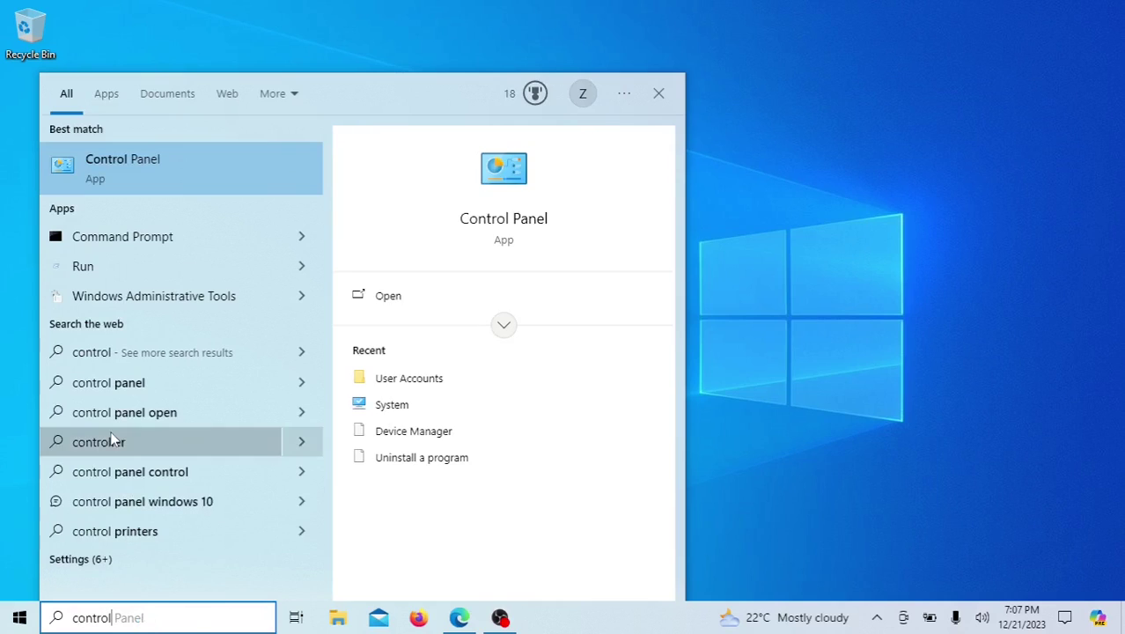
{"action": "left_click", "coordinate": [185, 165]}
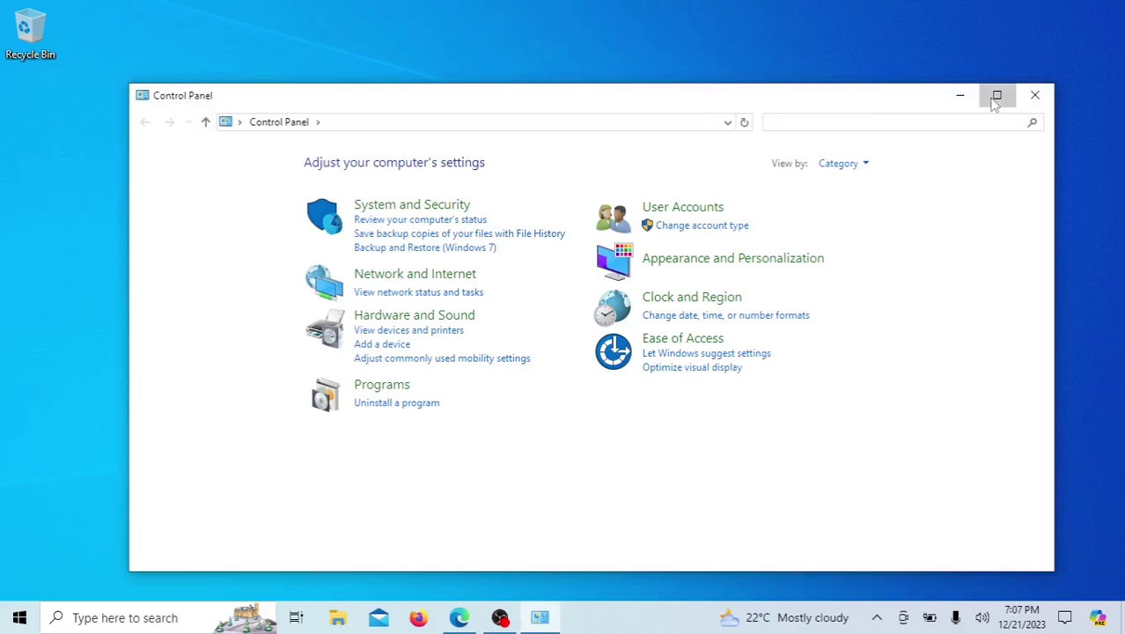
{"action": "left_click", "coordinate": [996, 95]}
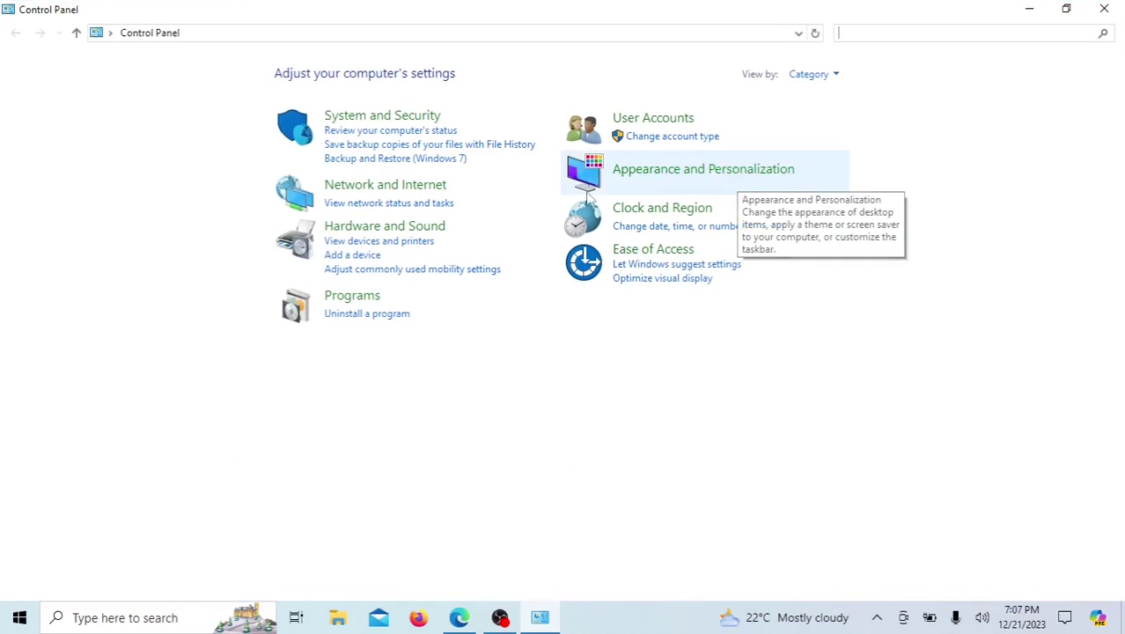
{"action": "left_click", "coordinate": [423, 187]}
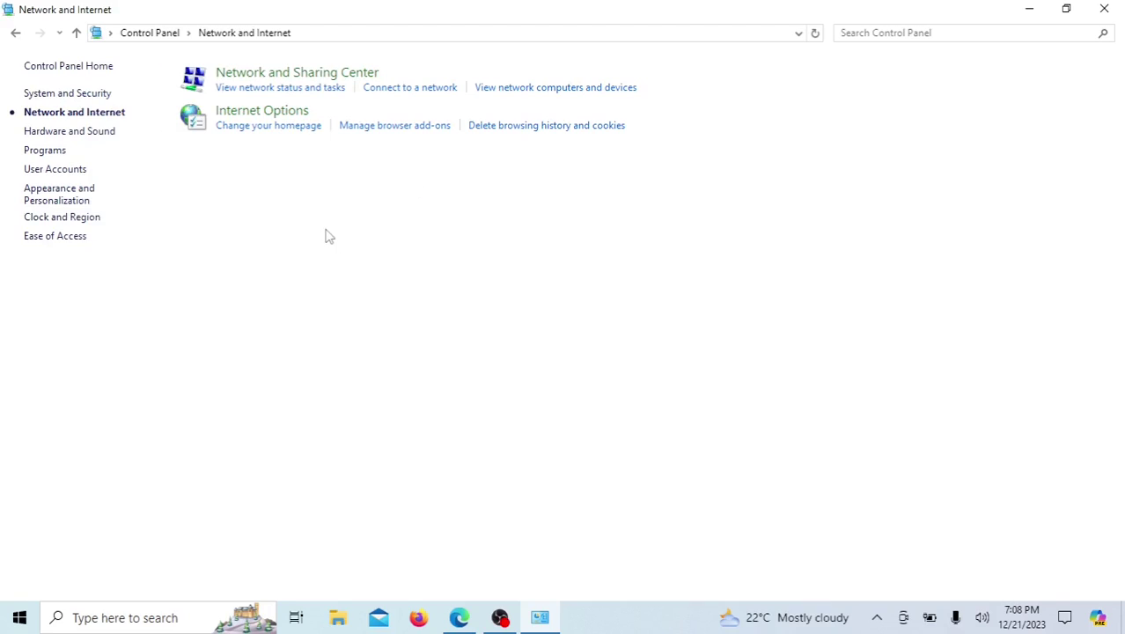
{"action": "left_click", "coordinate": [291, 74]}
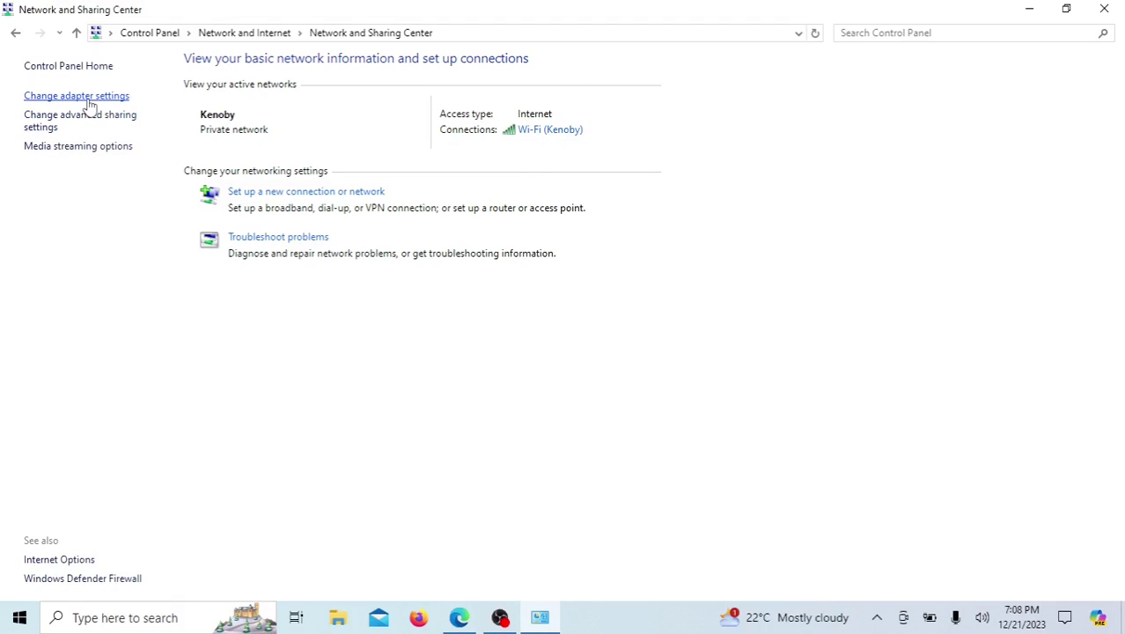
Uncheck Internet Protocol Version 6 (TCP/IPv6) in the Wi-Fi adapter's properties and apply it.
{"action": "left_click", "coordinate": [88, 96]}
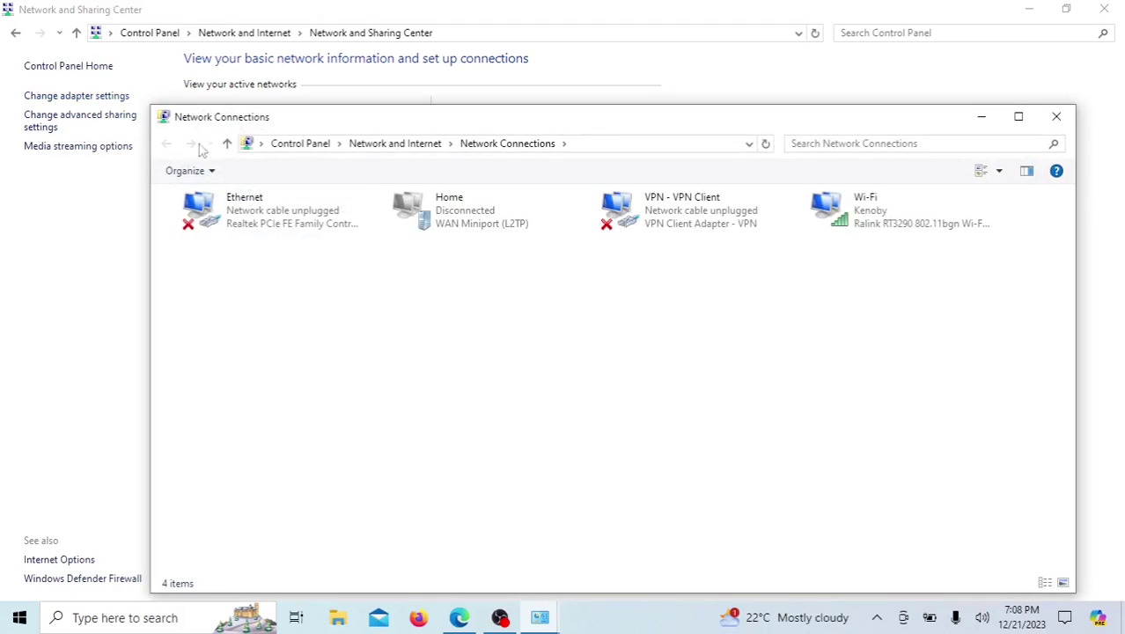
{"action": "right_click", "coordinate": [857, 226]}
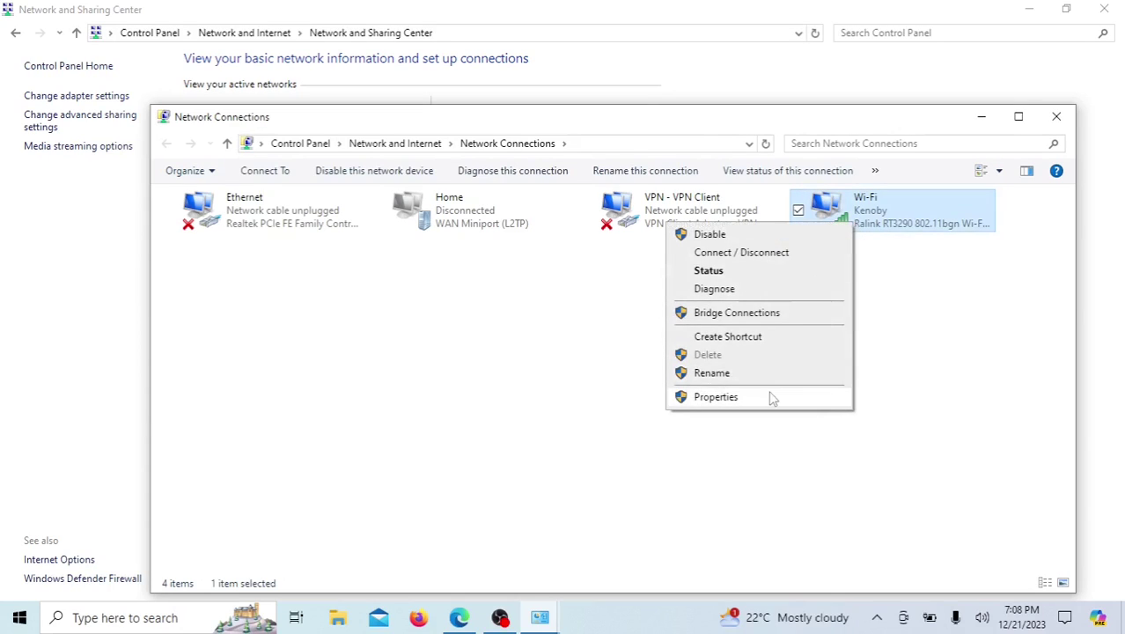
{"action": "left_click", "coordinate": [772, 398]}
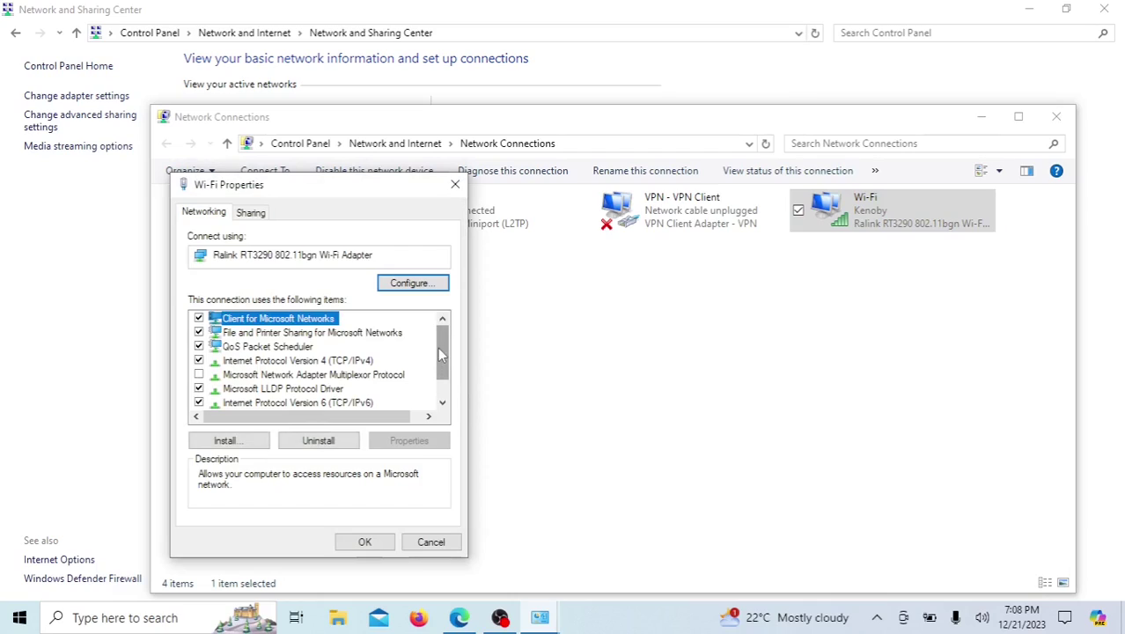
{"action": "left_click_drag", "start_coordinate": [441, 353], "coordinate": [442, 382]}
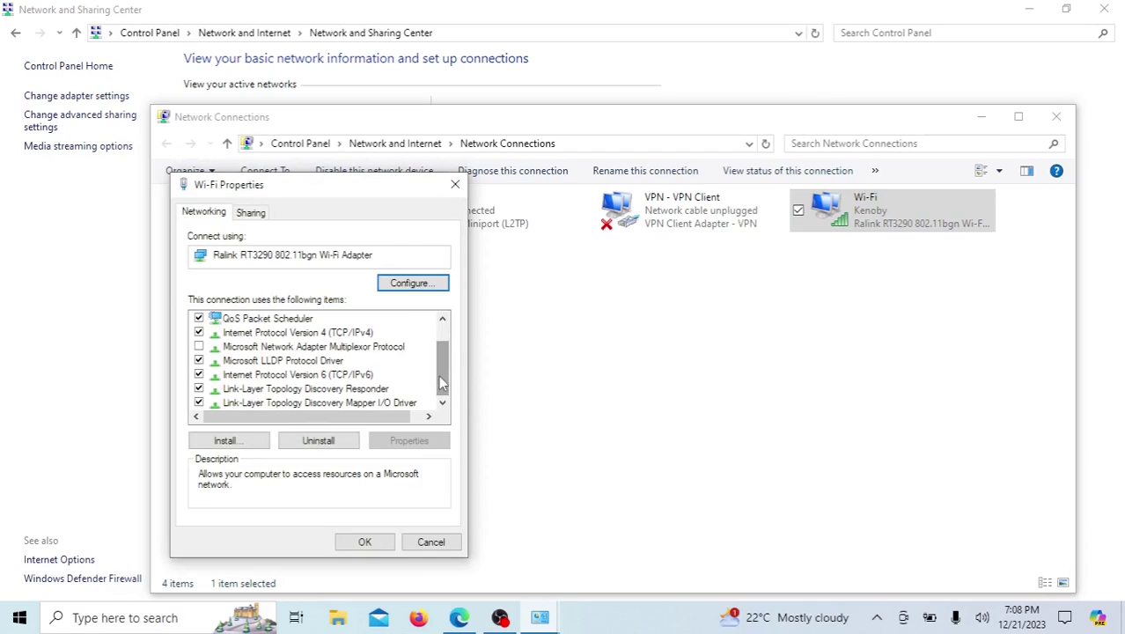
{"action": "left_click", "coordinate": [209, 376]}
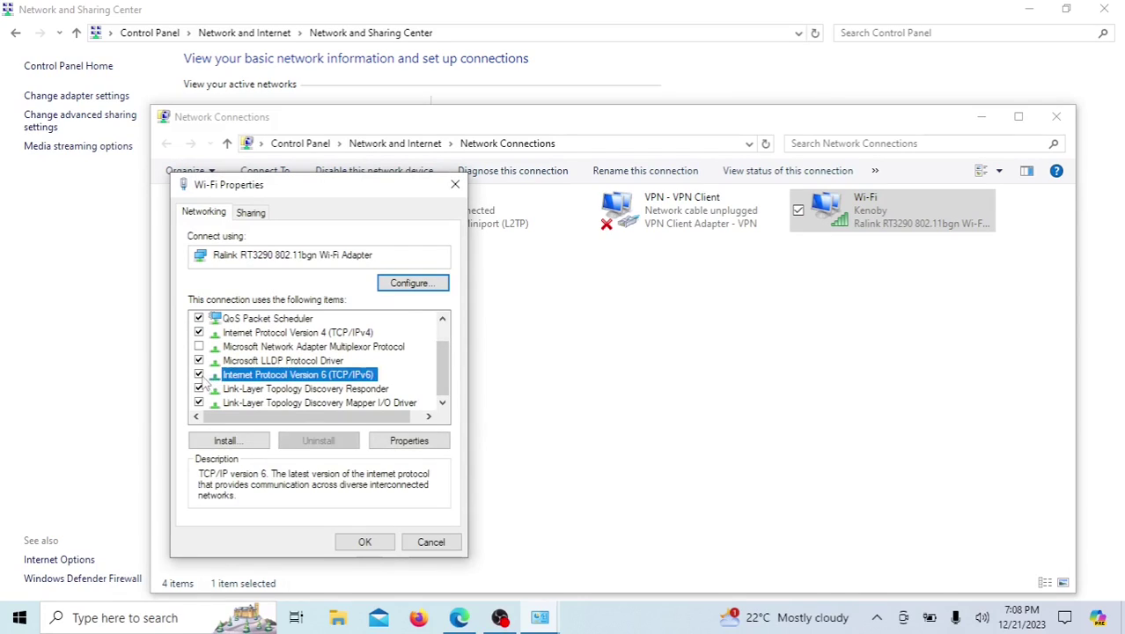
{"action": "left_click", "coordinate": [199, 375]}
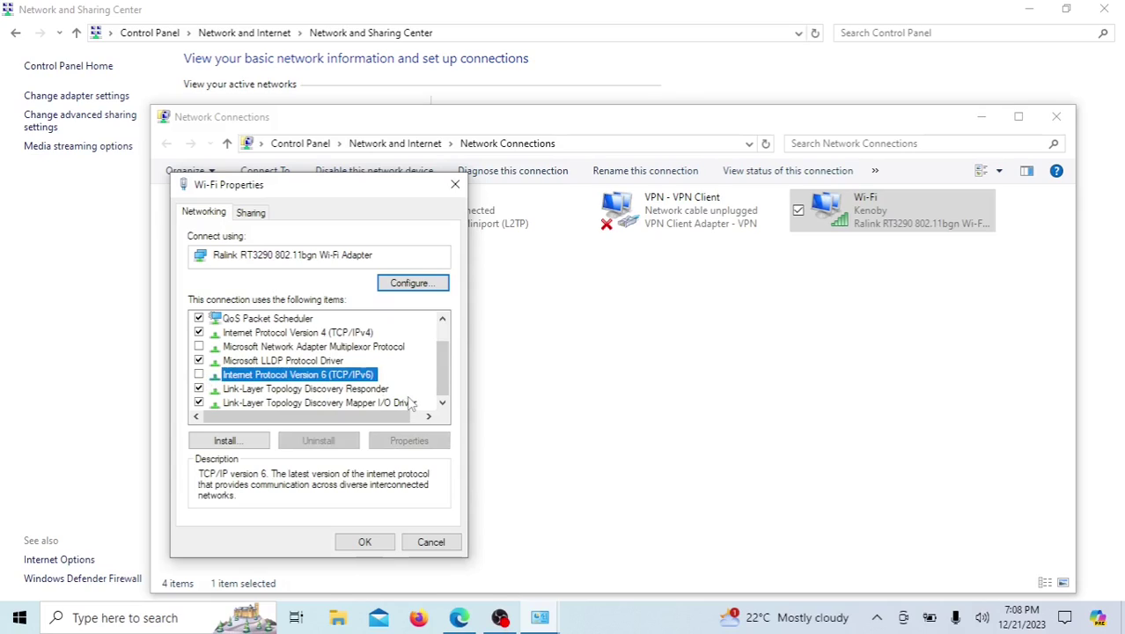
{"action": "left_click", "coordinate": [365, 543]}
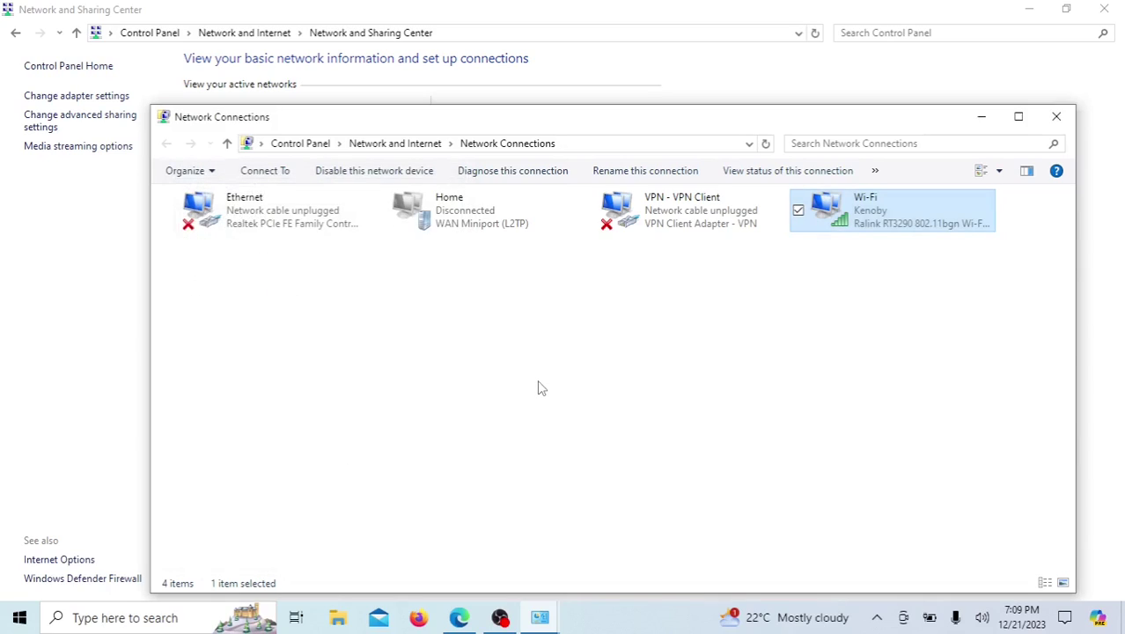
{"action": "left_click", "coordinate": [568, 383]}
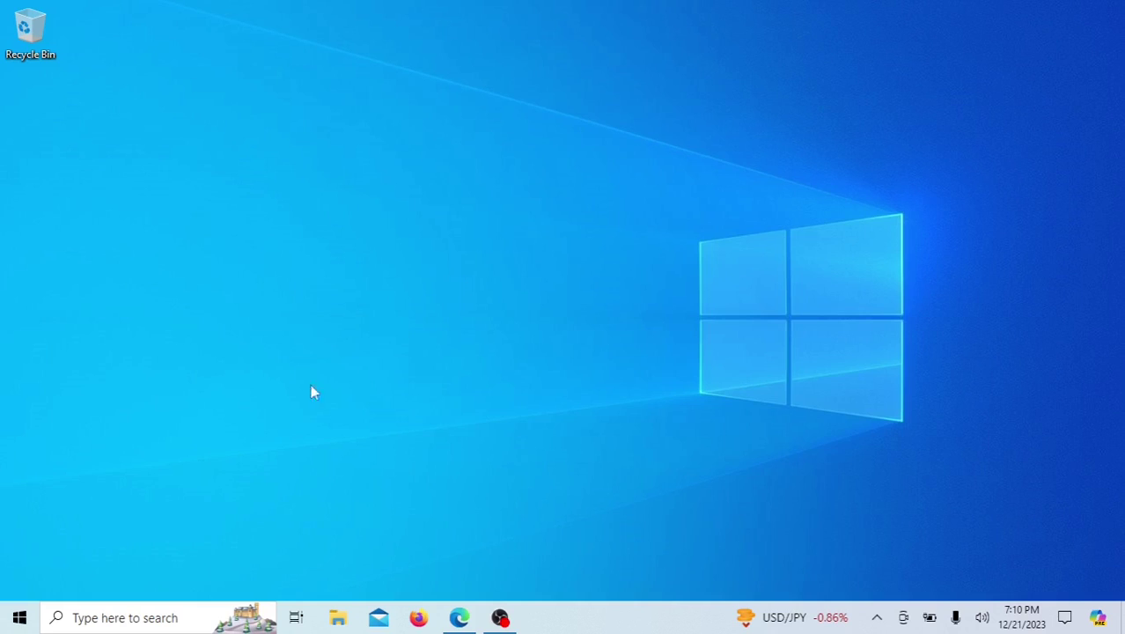
Launch Command Prompt as administrator by searching 'cmd'.
{"action": "left_click", "coordinate": [106, 617]}
{"action": "type", "text": "cmd"}
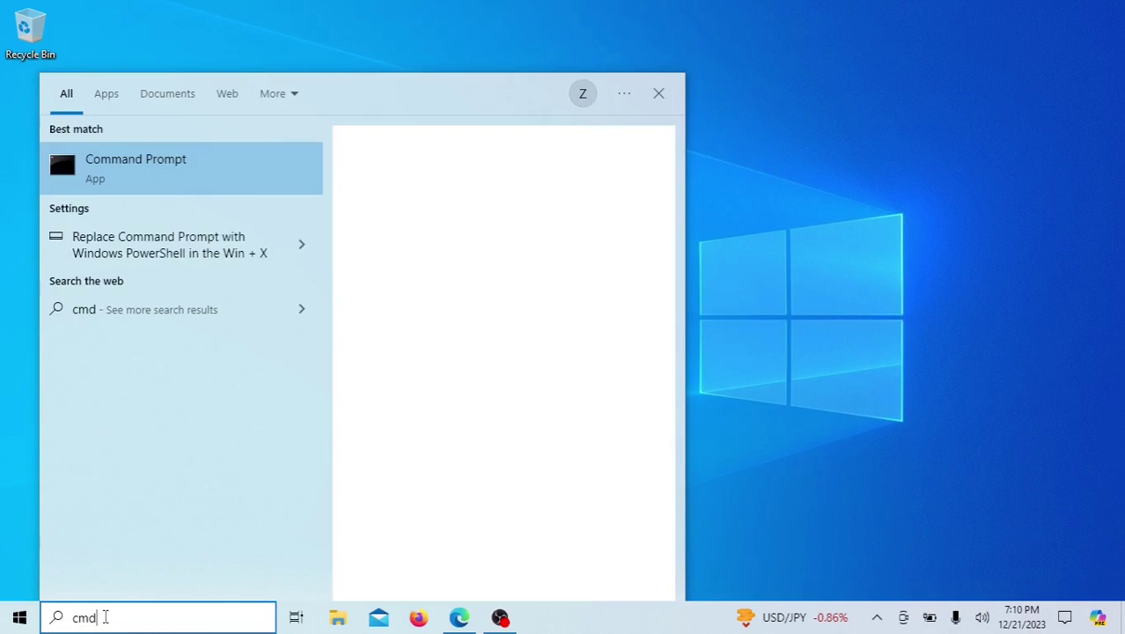
{"action": "right_click", "coordinate": [150, 181]}
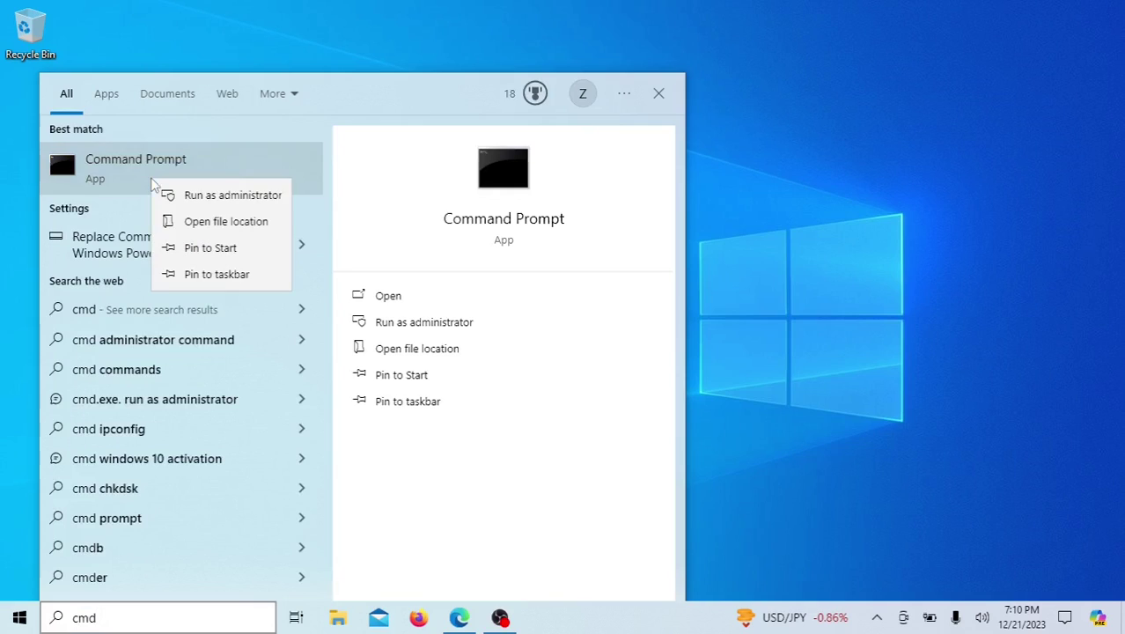
{"action": "left_click", "coordinate": [179, 190]}
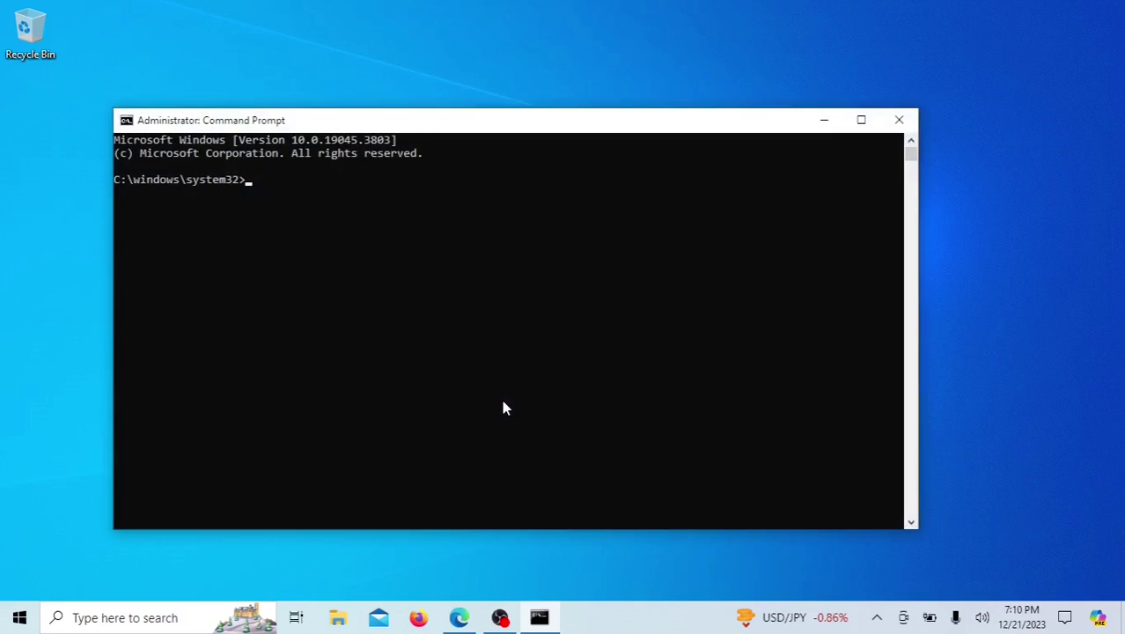
Run the netsh commands that disable Teredo, 6to4 and ISATAP tunnelling.
{"action": "type", "text": "netsh interface teredo set state disabled"}
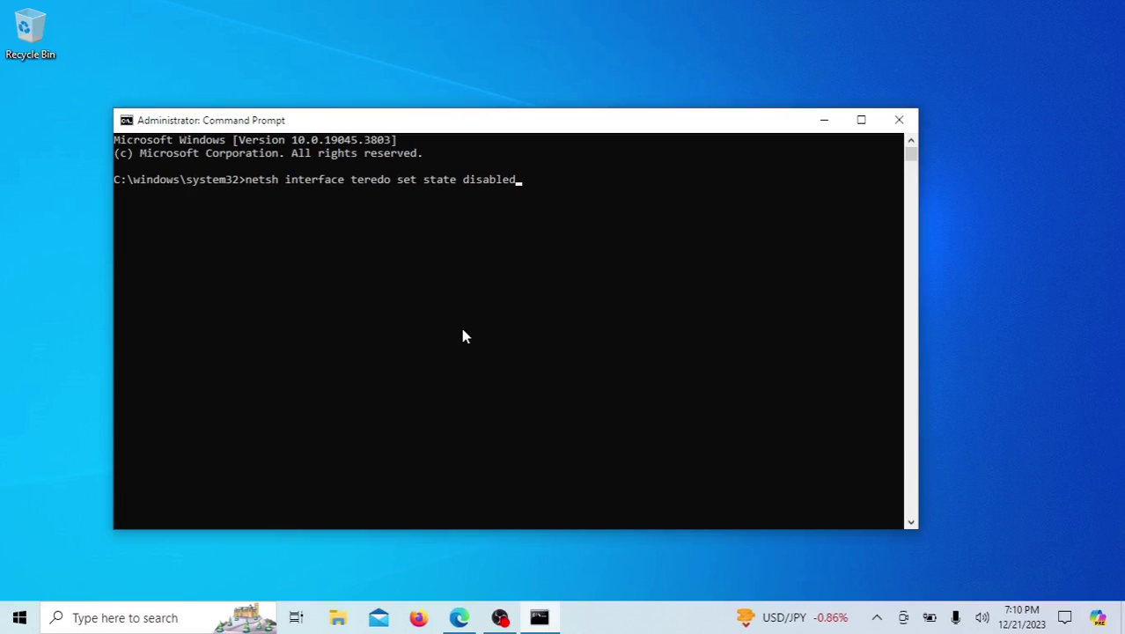
{"action": "key", "text": "Return"}
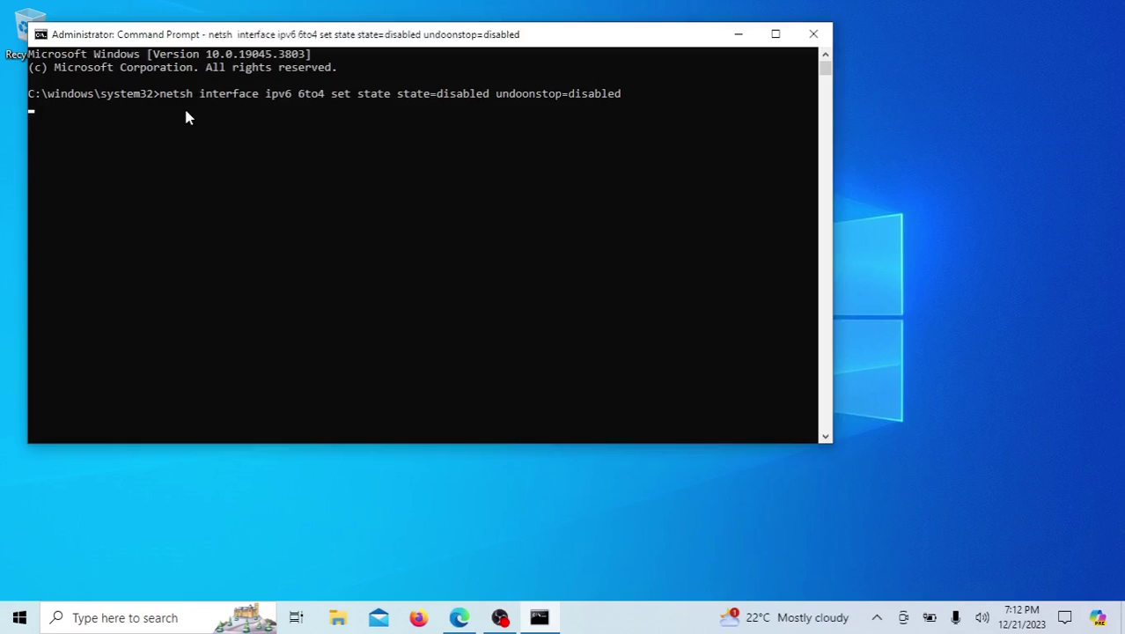
{"action": "key", "text": "Return"}
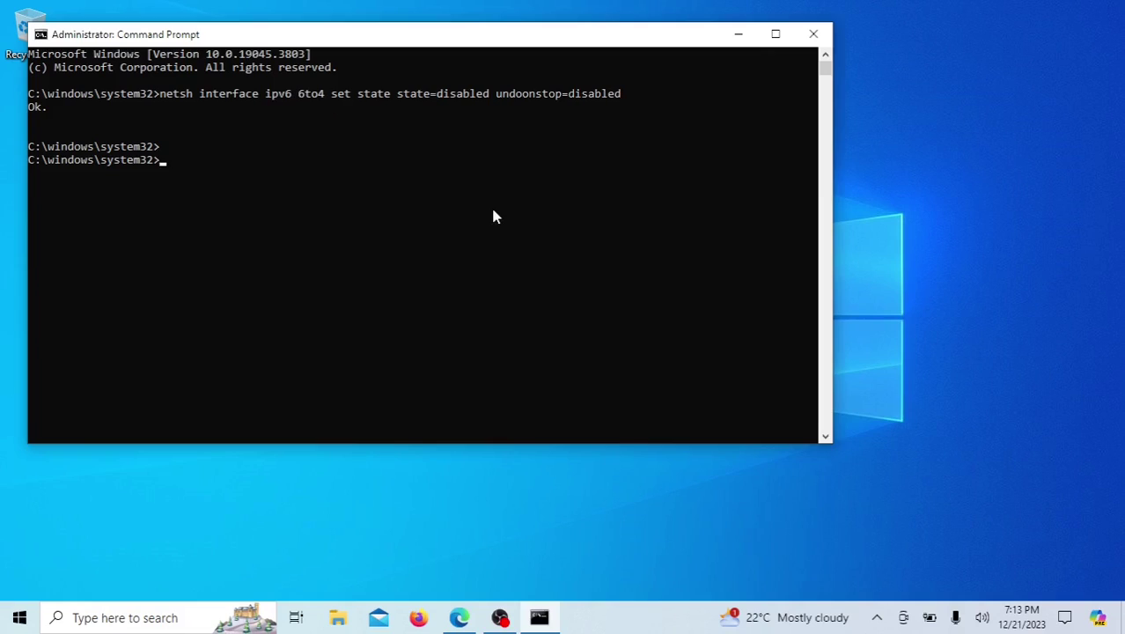
{"action": "type", "text": "netsh interface ipv6 isatap set state state=disabled"}
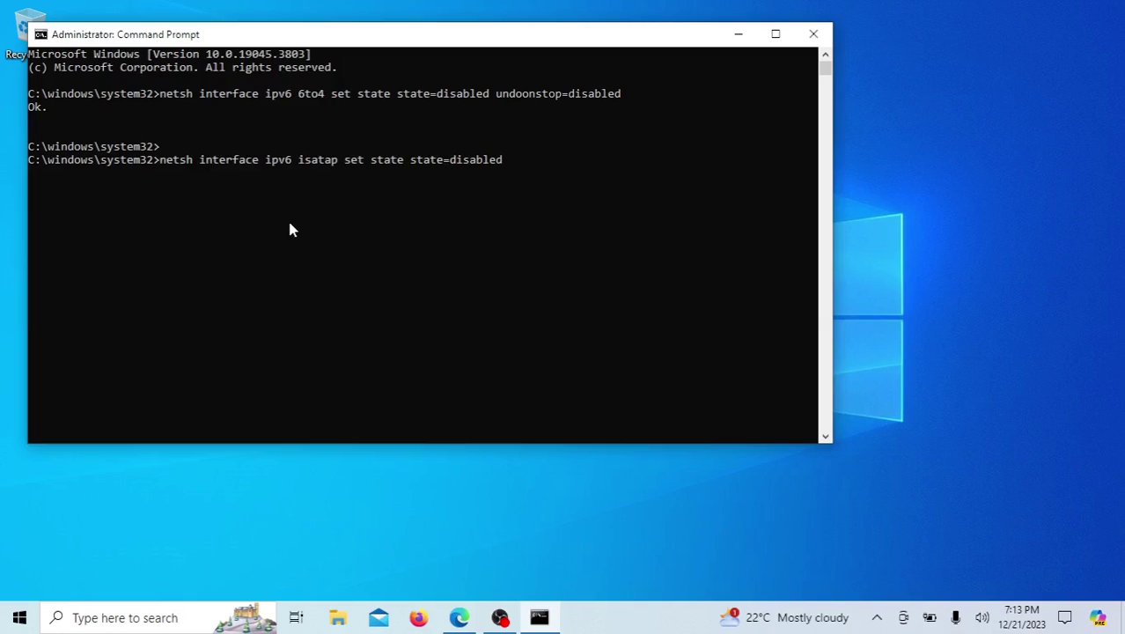
{"action": "key", "text": "Return"}
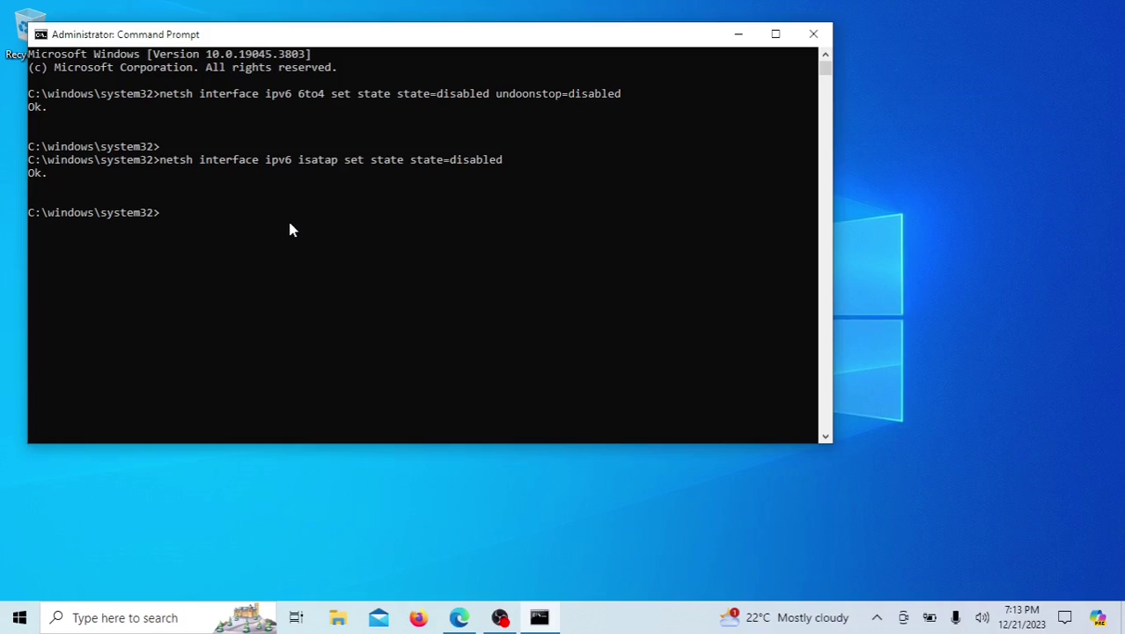
Close Command Prompt and open a maximized Windows PowerShell window by searching 'power'.
{"action": "key", "text": "alt+F4"}
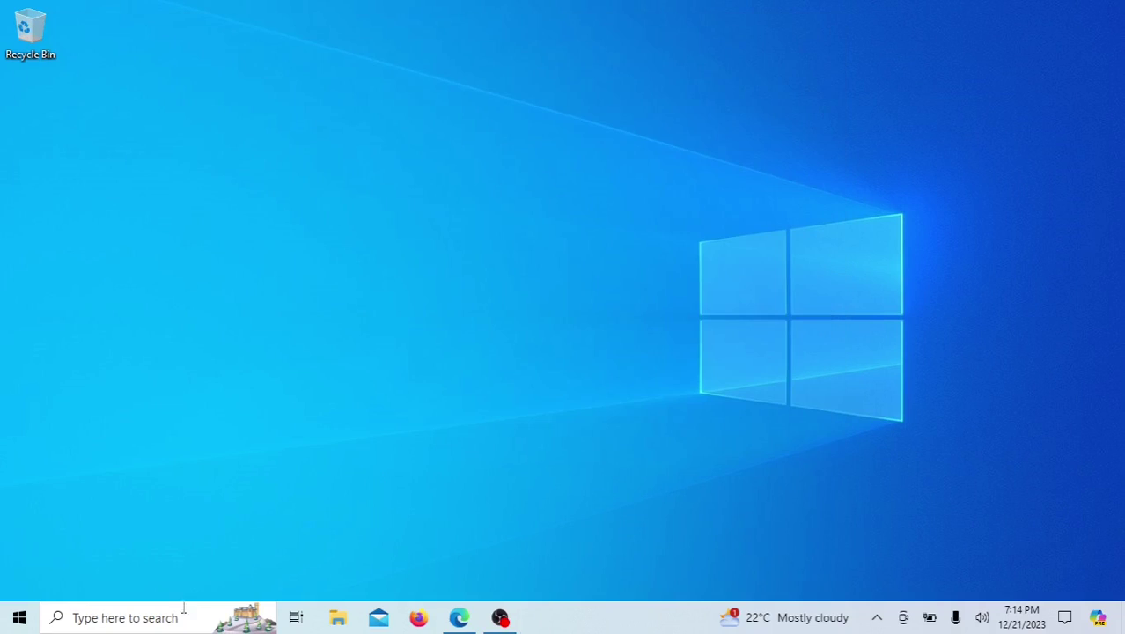
{"action": "left_click", "coordinate": [121, 615]}
{"action": "type", "text": "pow"}
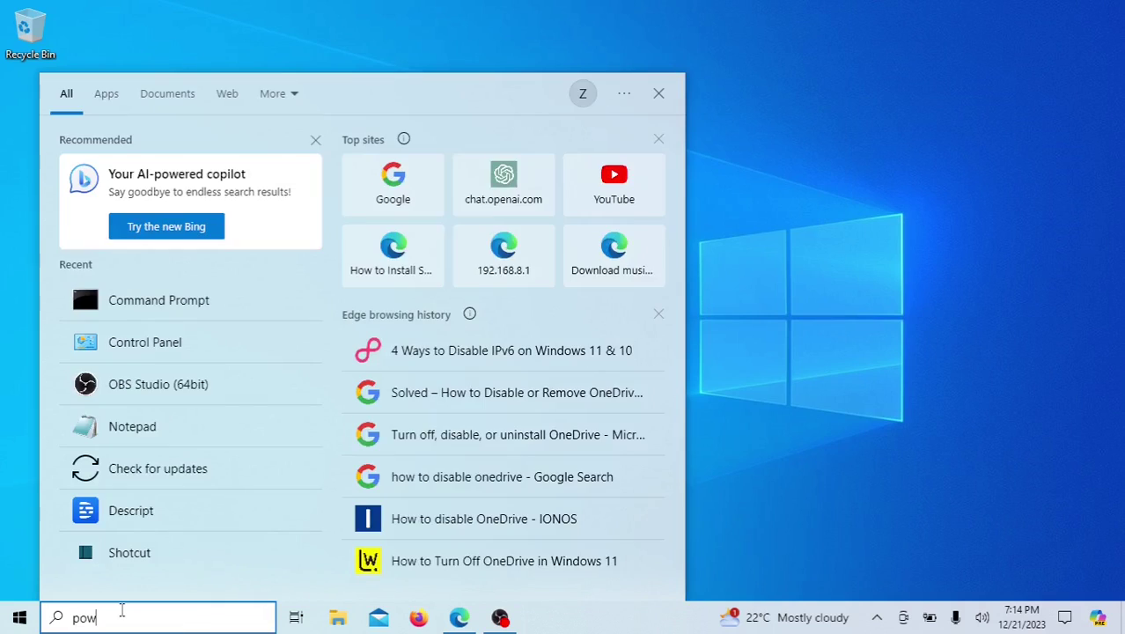
{"action": "type", "text": "er"}
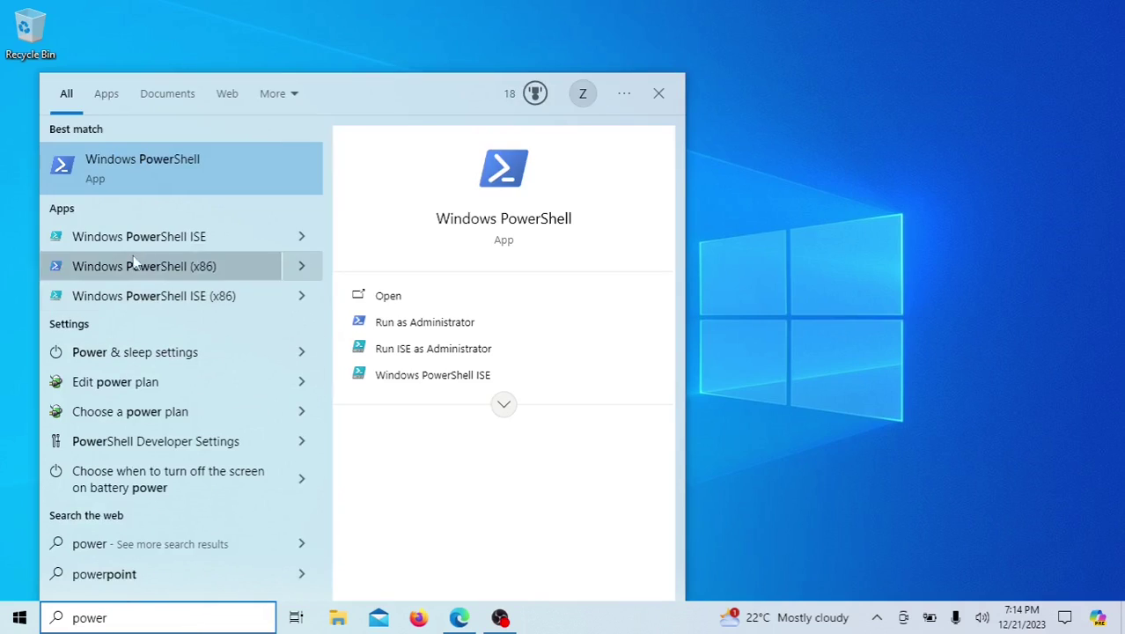
{"action": "left_click", "coordinate": [182, 168]}
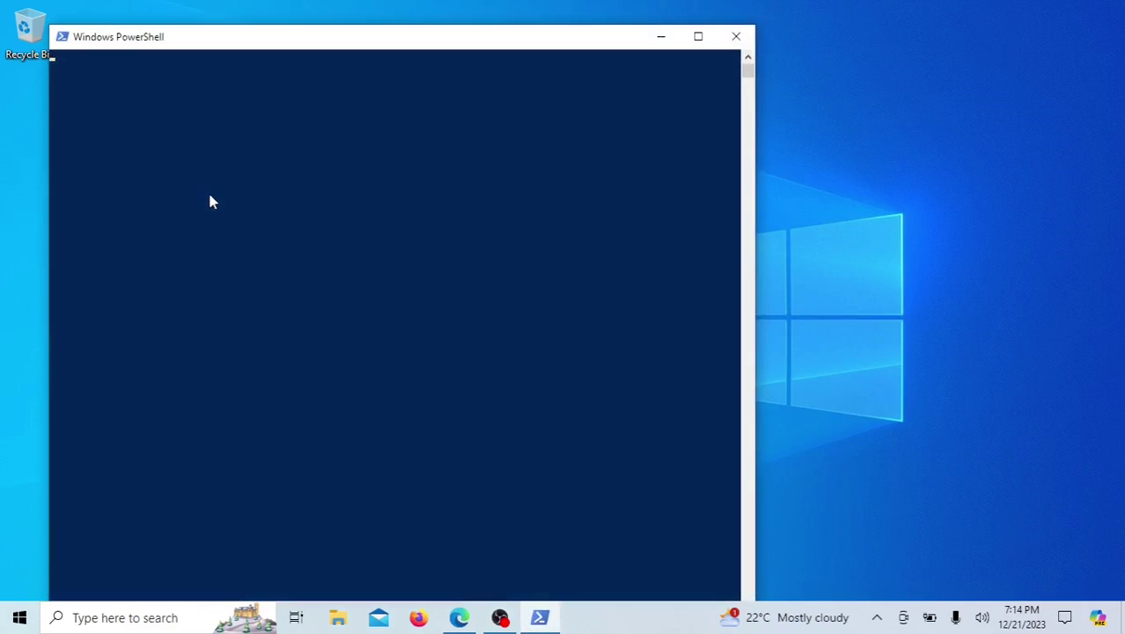
{"action": "left_click", "coordinate": [698, 36]}
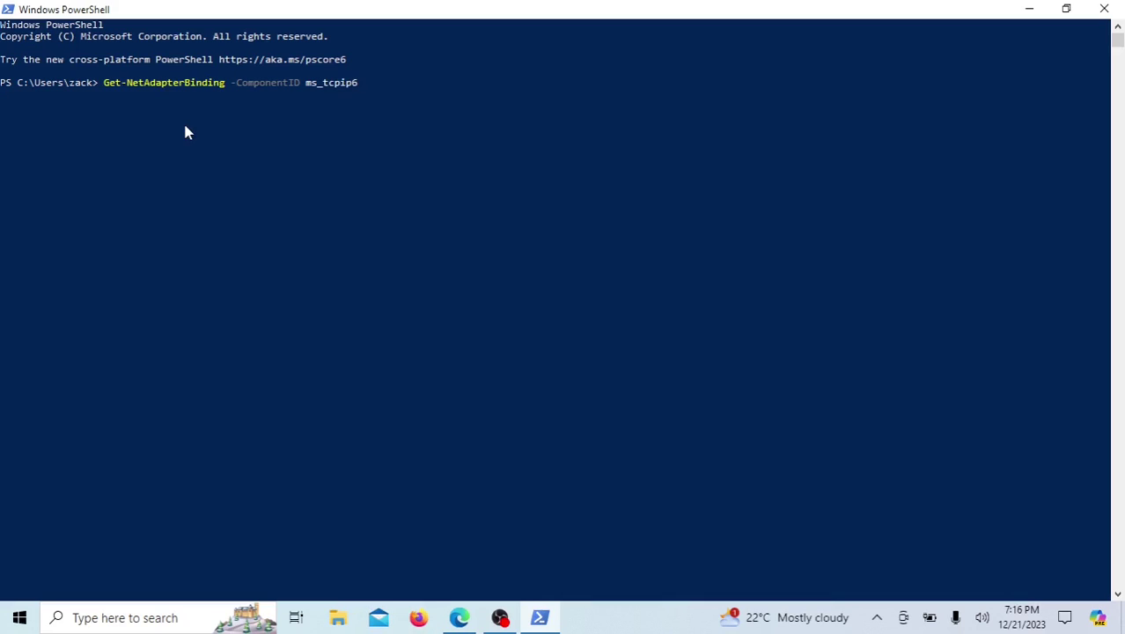
List IPv6 bindings with Get-NetAdapterBinding -ComponentID ms_tcpip6, then paste the Disable-NetAdapterBinding -Name "*" command.
{"action": "key", "text": "Return"}
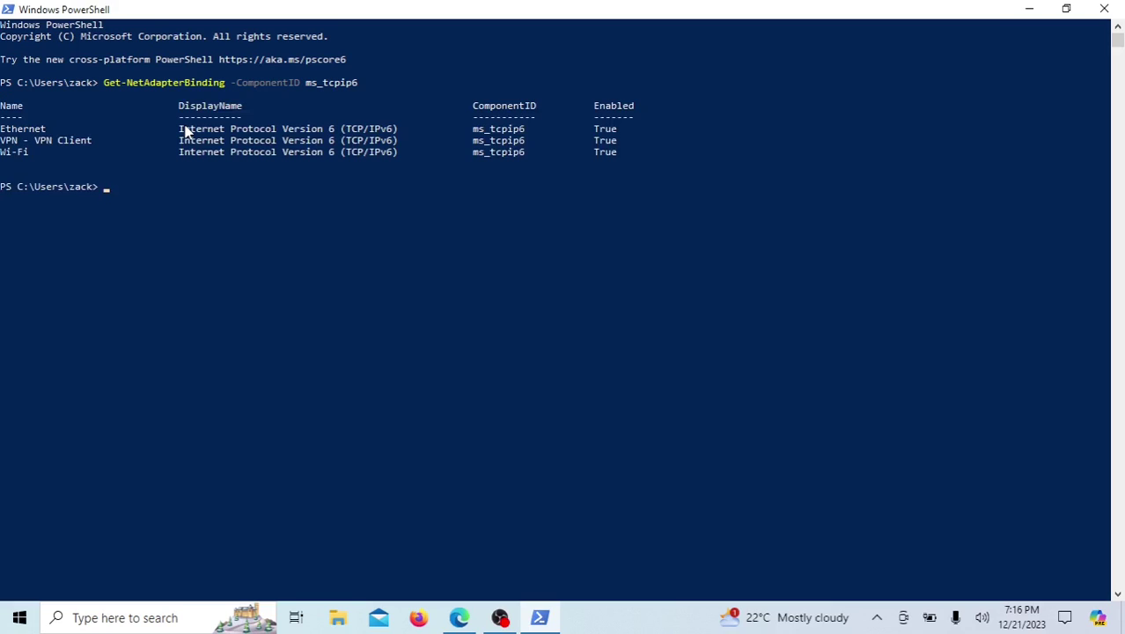
{"action": "scroll", "coordinate": [146, 134], "scroll_direction": "down", "scroll_amount": 2}
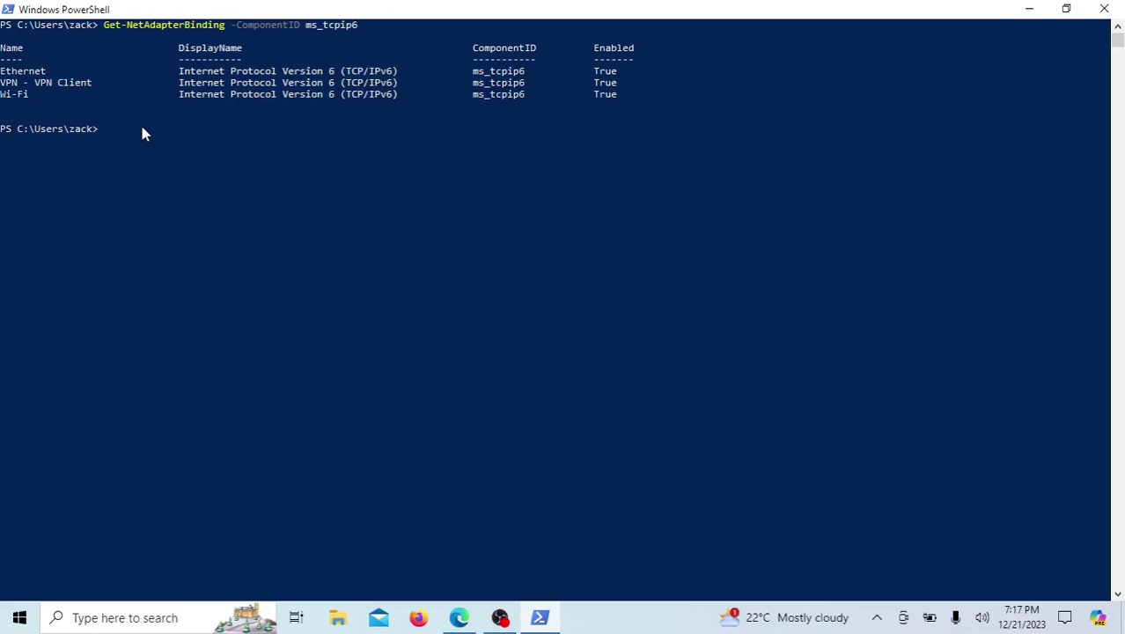
{"action": "key", "text": "Up"}
{"action": "key", "text": "Up"}
{"action": "key", "text": "Up"}
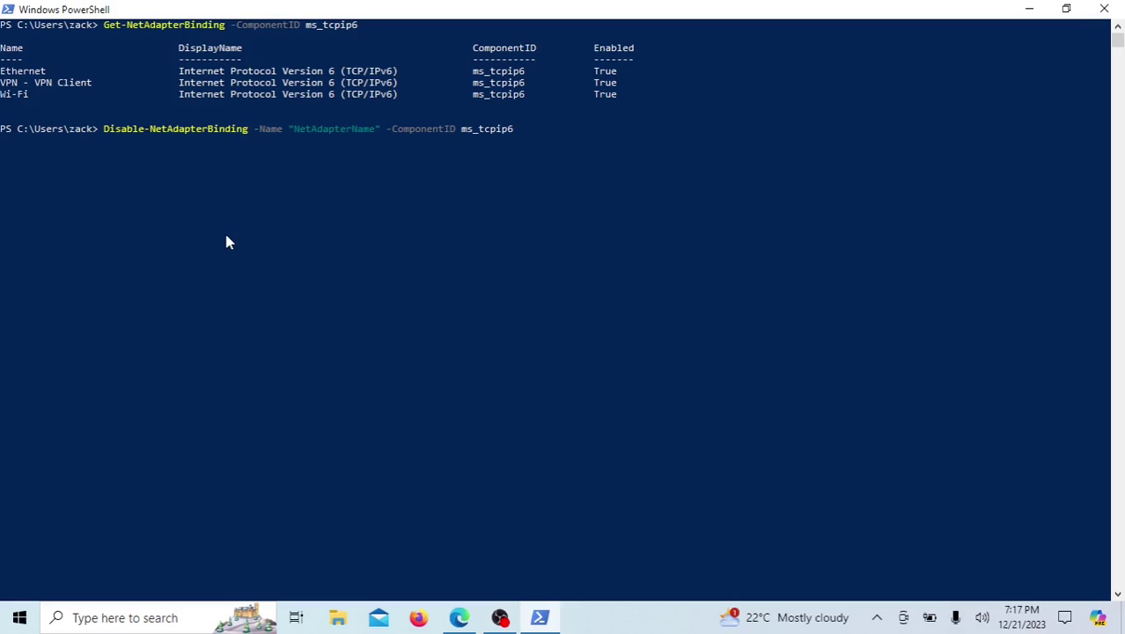
{"action": "key", "text": "Left"}
{"action": "key", "text": "Left"}
{"action": "key", "text": "Left"}
{"action": "key", "text": "Left"}
{"action": "key", "text": "Left"}
{"action": "key", "text": "Left"}
{"action": "key", "text": "Left"}
{"action": "key", "text": "Left"}
{"action": "key", "text": "Left"}
{"action": "key", "text": "Left"}
{"action": "key", "text": "Left"}
{"action": "key", "text": "Escape"}
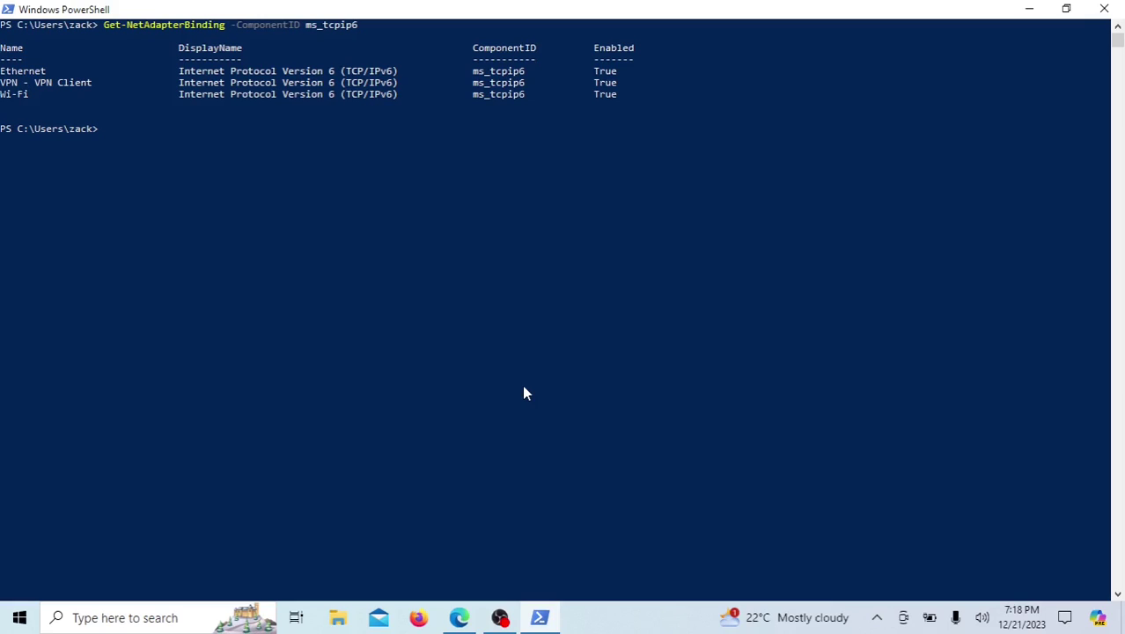
{"action": "type", "text": "Disable-NetAdapterBinding -Name \"*\" -ComponentID ms_tcpip6"}
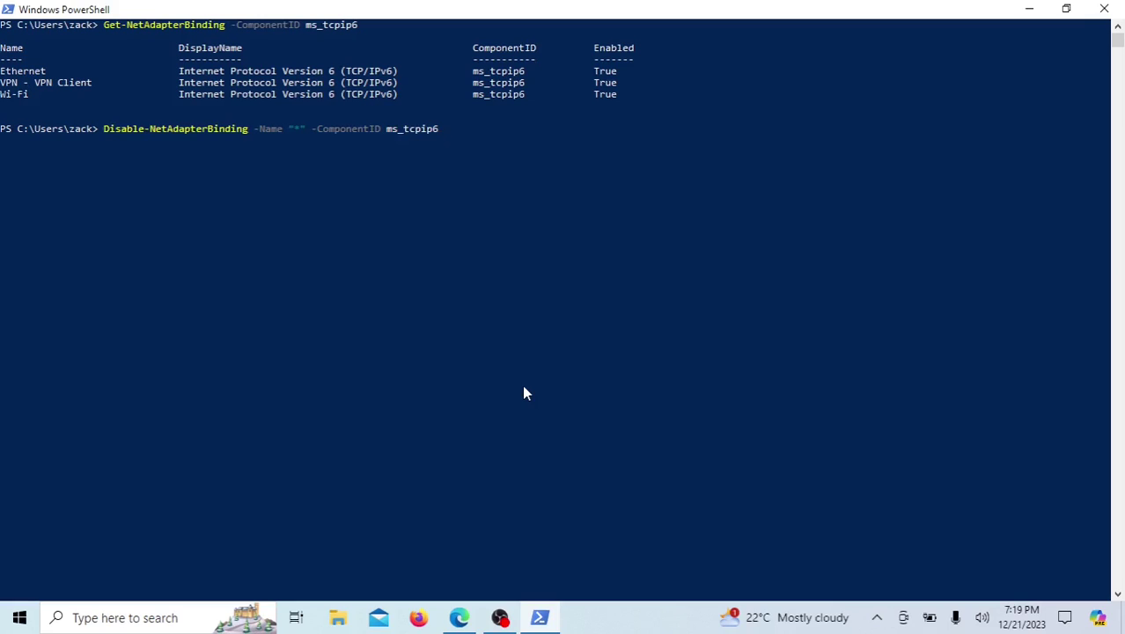